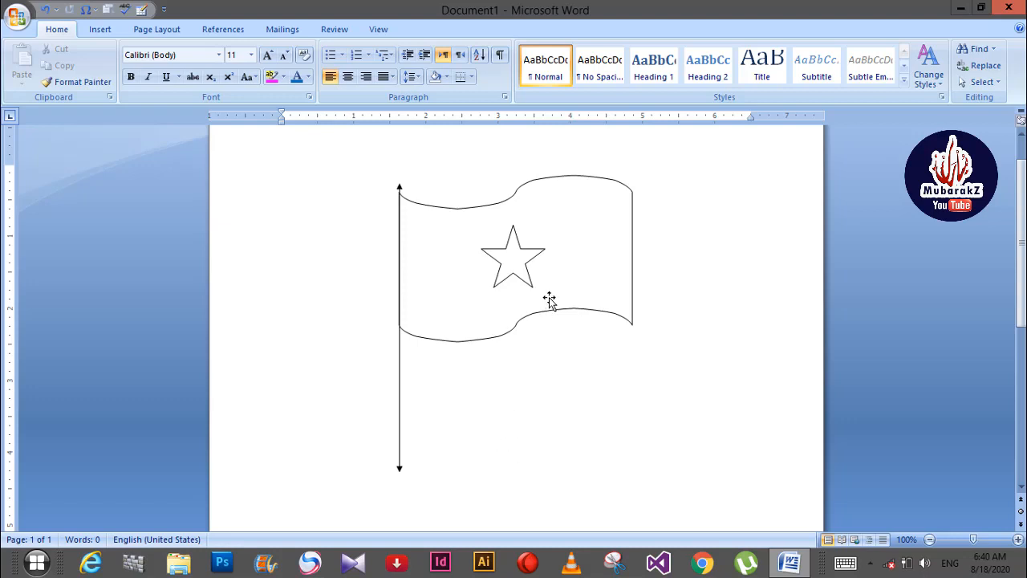
Step: Fill the waving flag shape with the standard Red colour
left_click(594, 267)
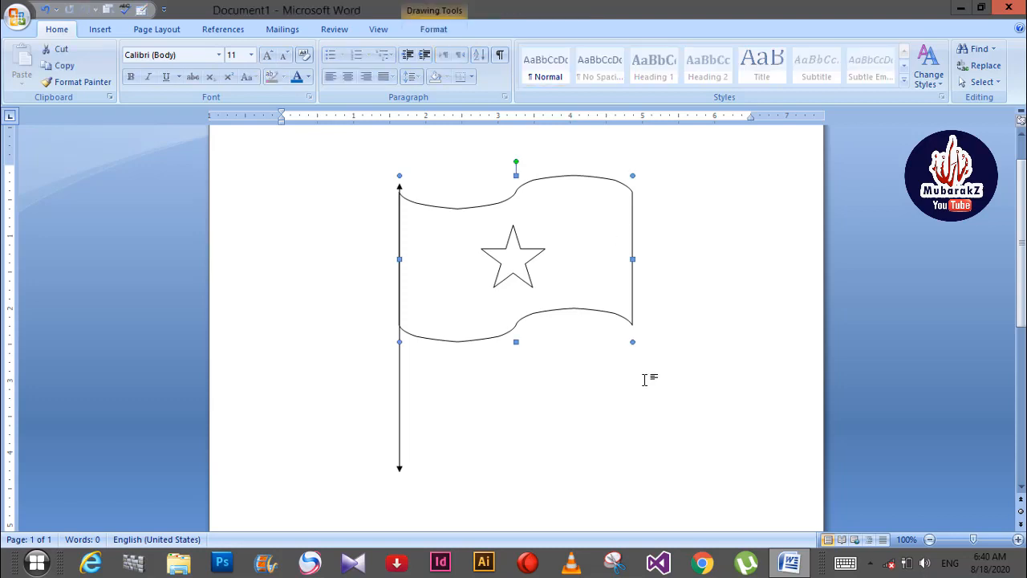
left_click(696, 389)
left_click(595, 221)
left_click(662, 263)
left_click(594, 228)
left_click(440, 32)
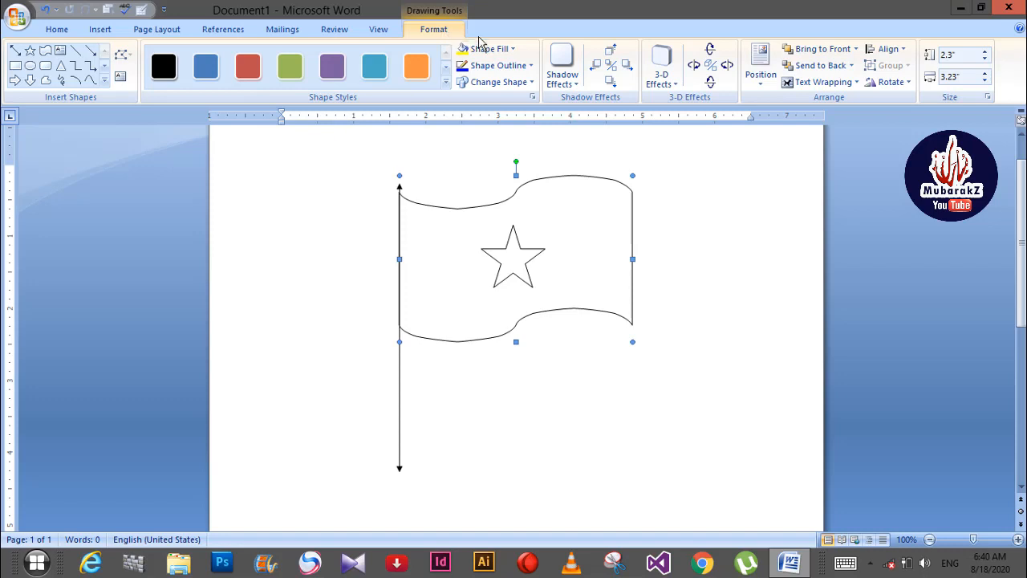
left_click(514, 49)
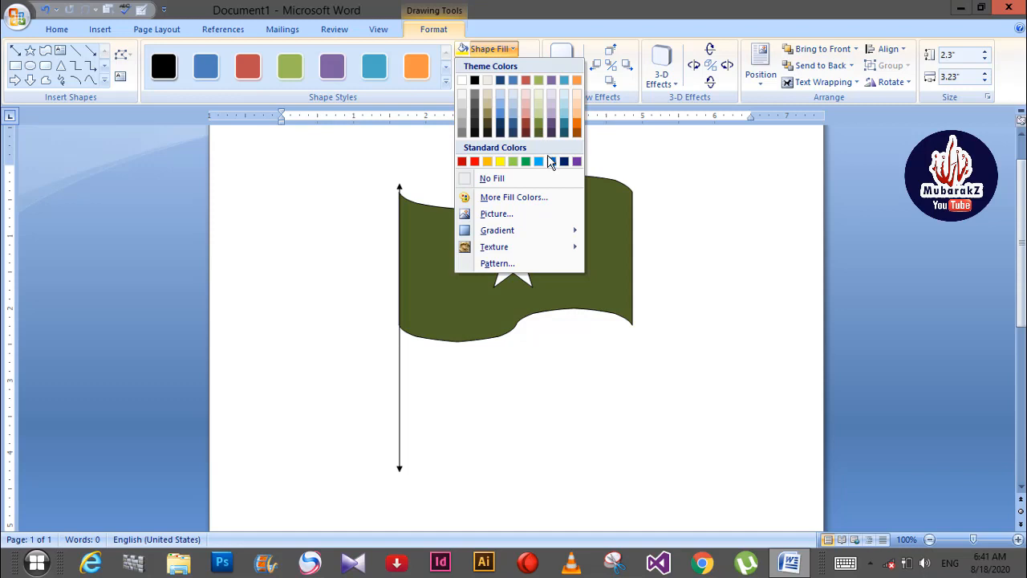
left_click(477, 161)
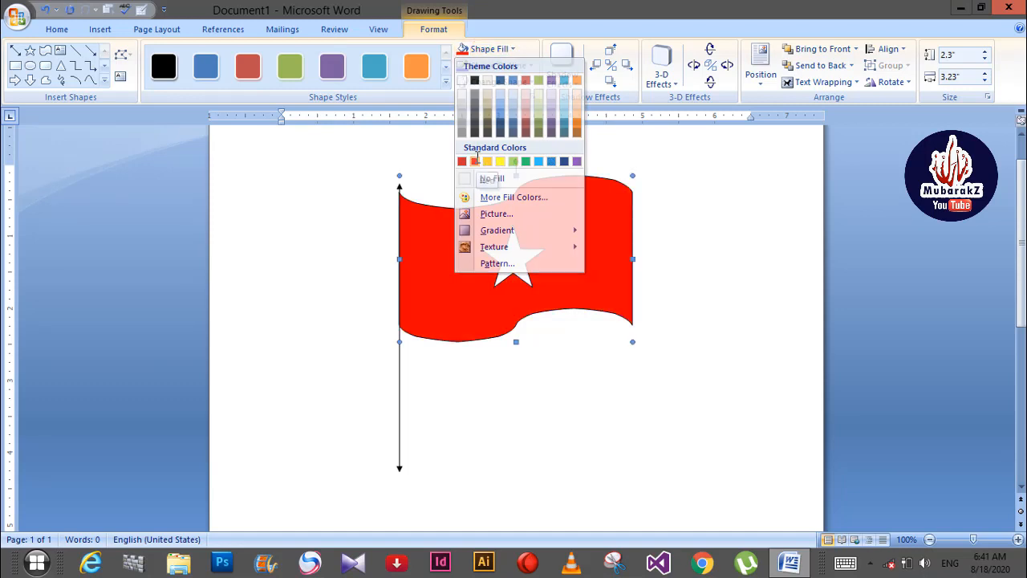
left_click(677, 265)
left_click(518, 250)
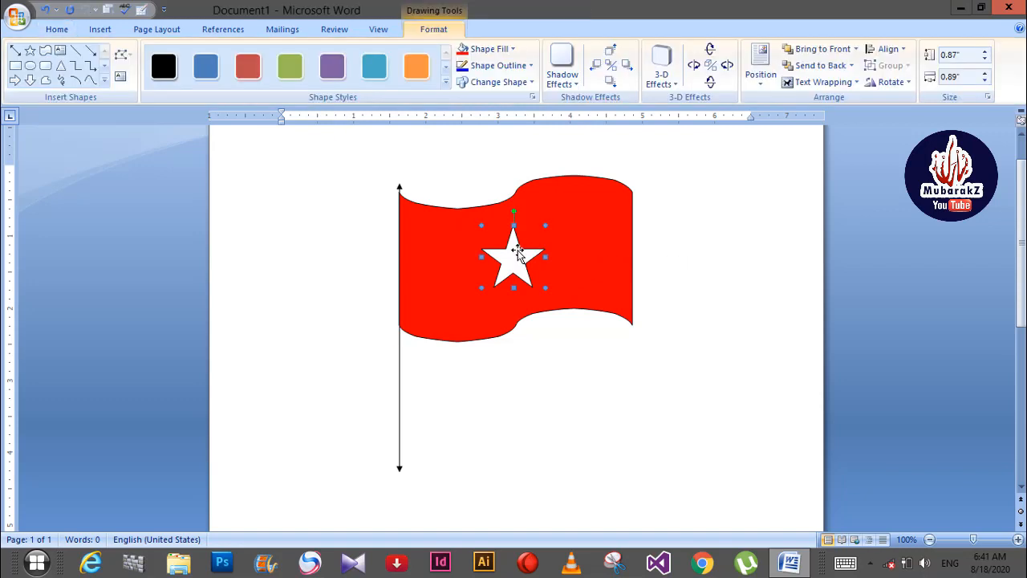
left_click_drag(527, 252, 532, 254)
left_click(671, 257)
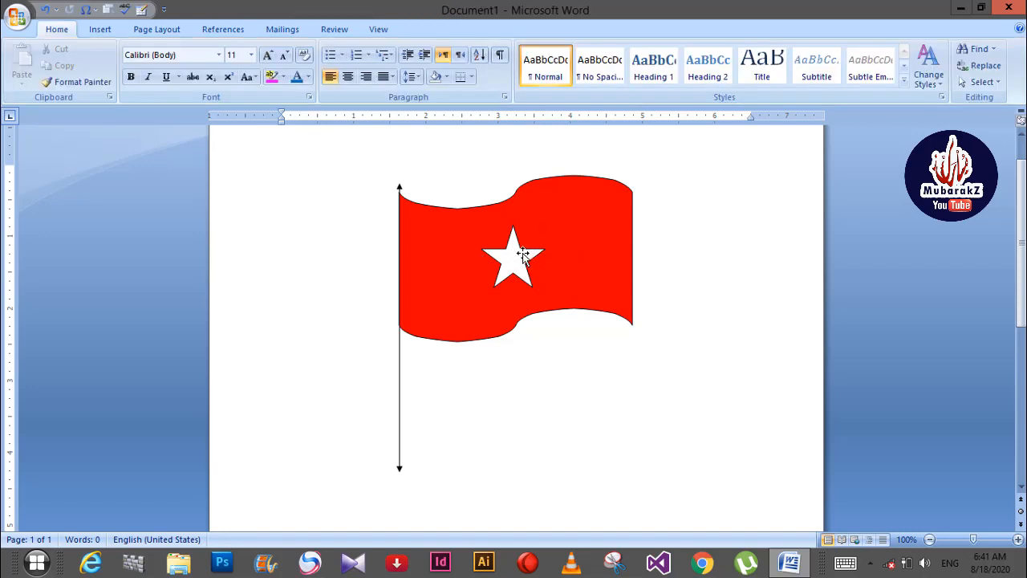
left_click(522, 254)
Step: Recolour the flag shape's fill with standard Blue, followed by Yellow
left_click(591, 247)
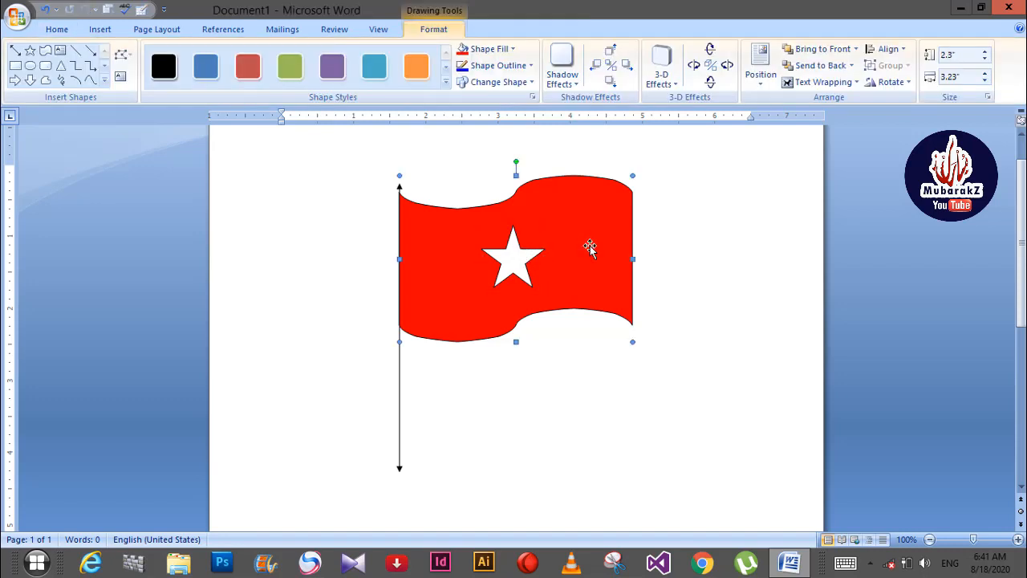
left_click(502, 49)
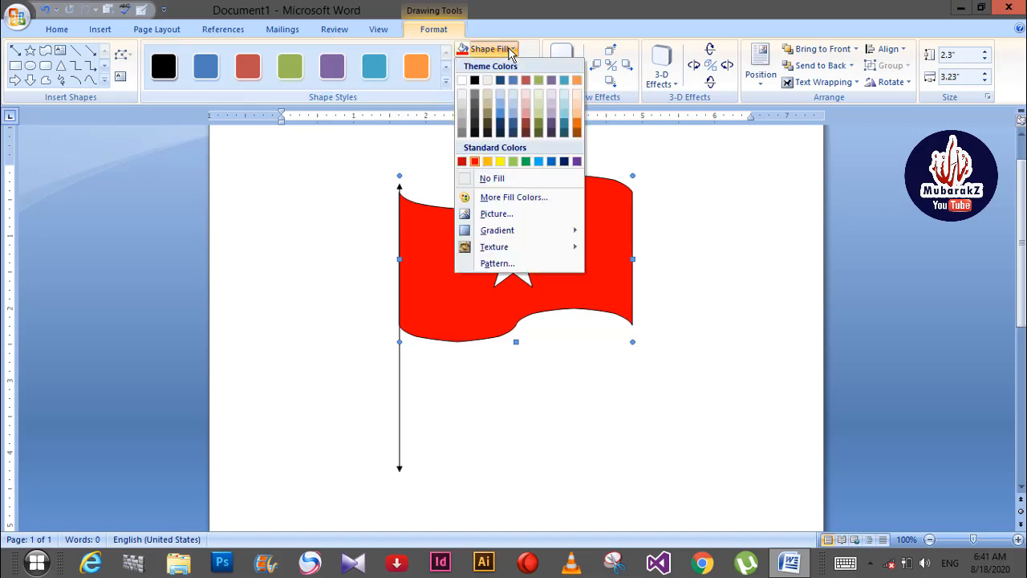
left_click(551, 161)
left_click(664, 222)
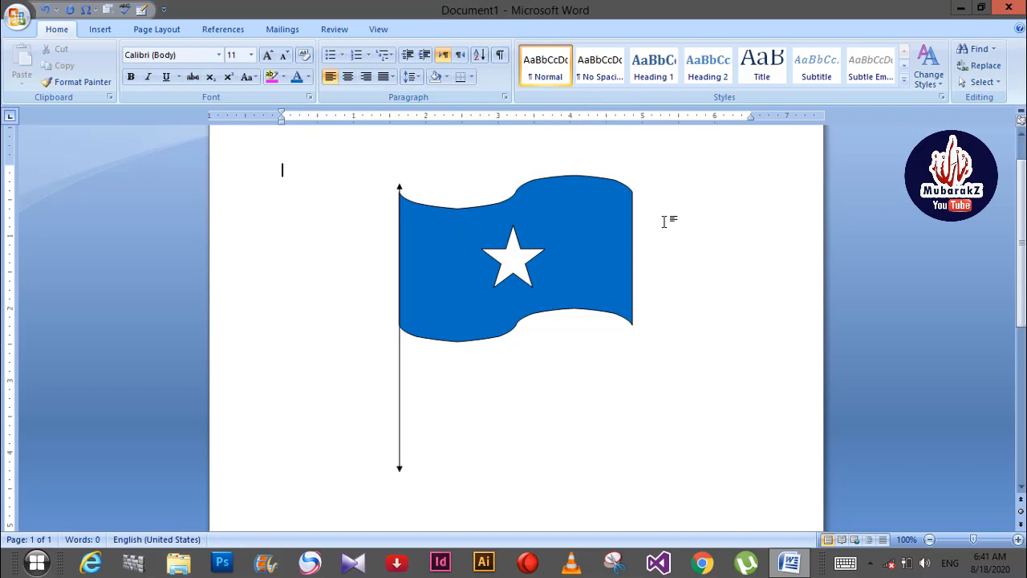
left_click(576, 225)
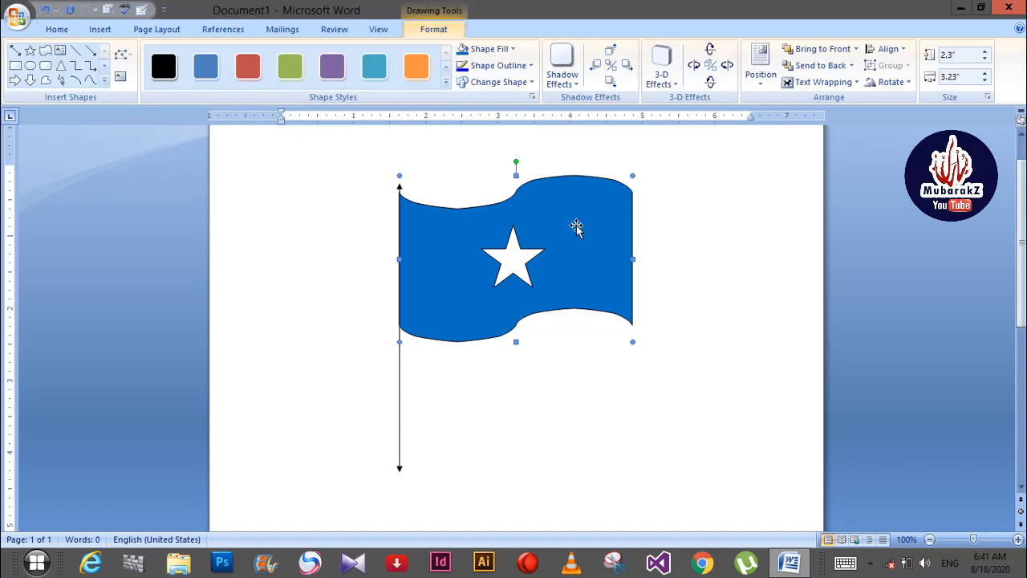
left_click(514, 49)
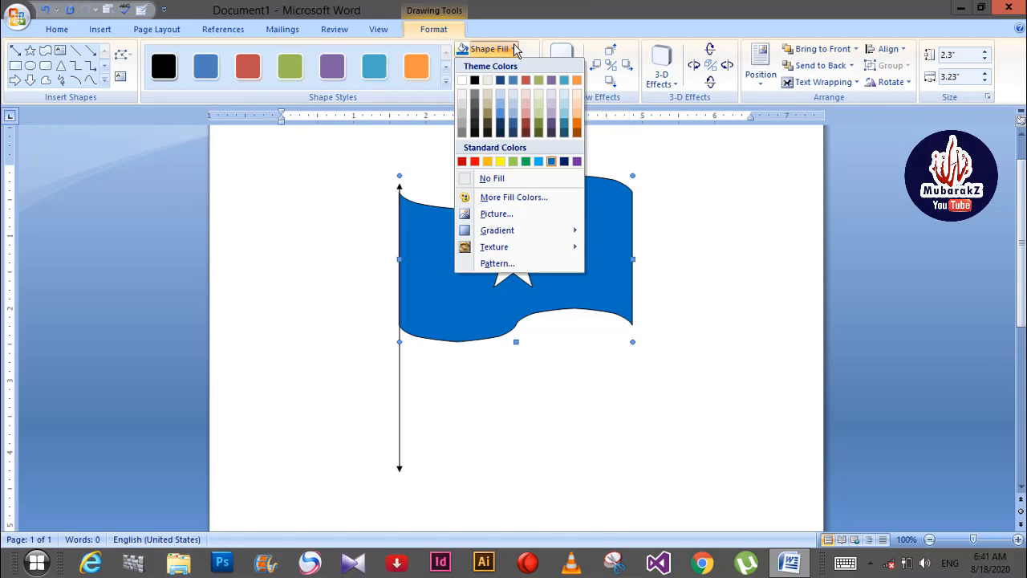
left_click(500, 162)
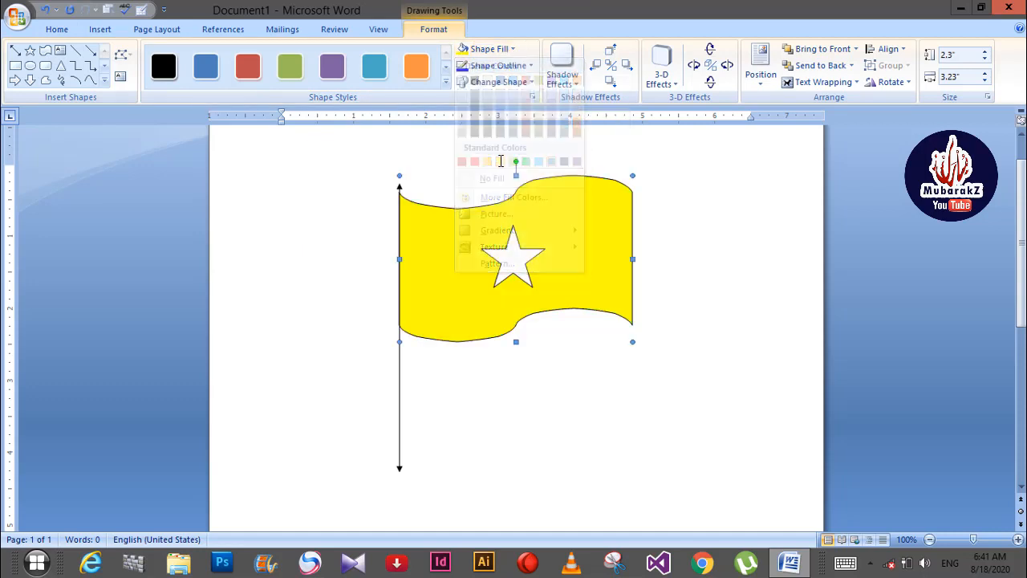
Step: Try an Orange, Accent 6, Darker 25% fill on the flag shape, followed by a black fill
left_click(510, 49)
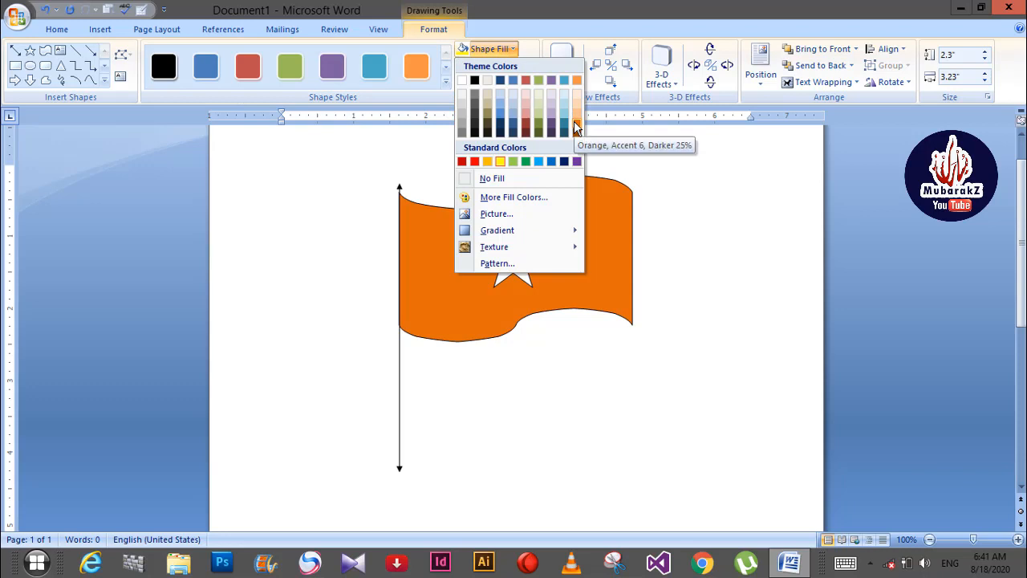
left_click(573, 121)
left_click(498, 50)
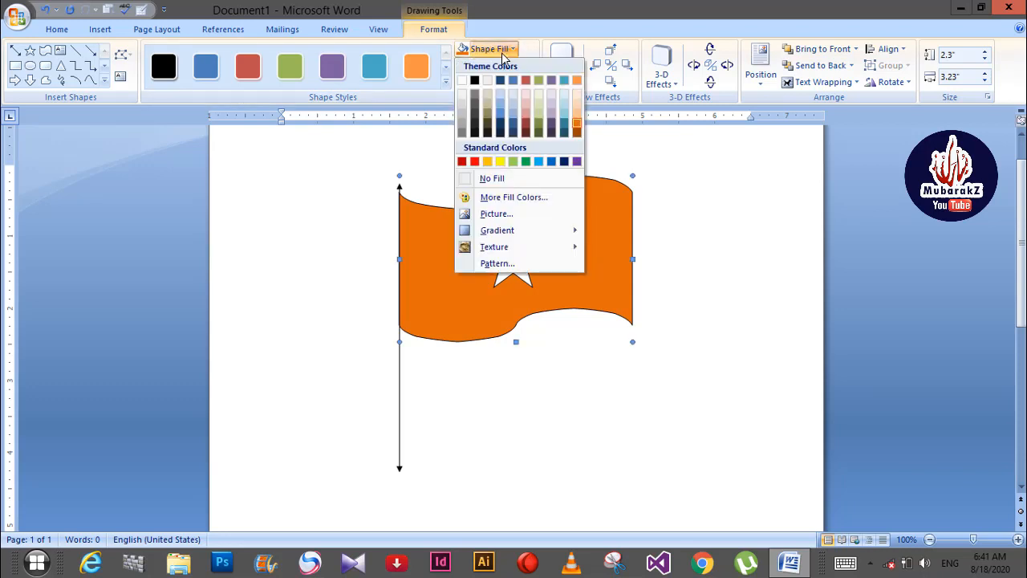
left_click(474, 78)
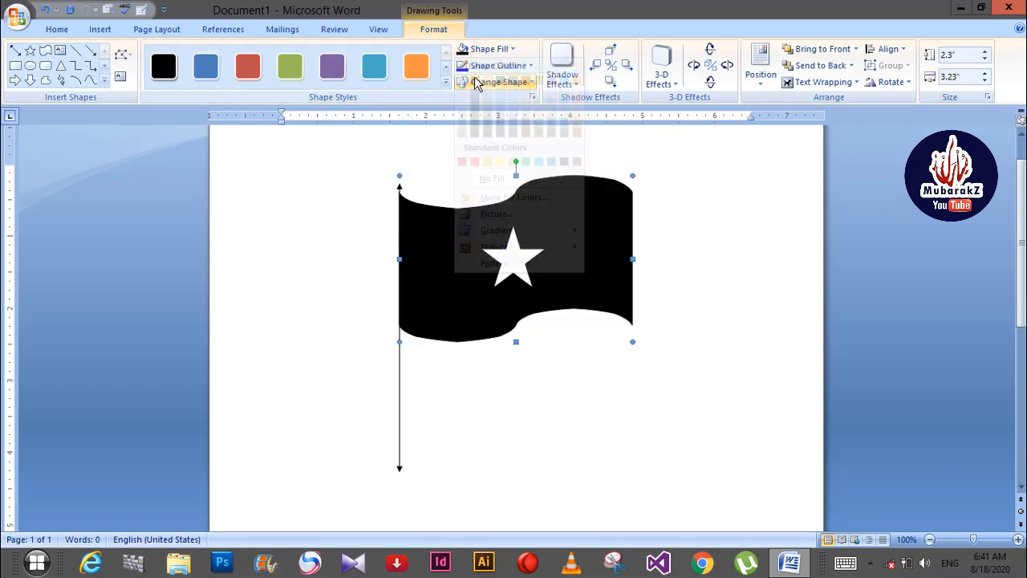
Step: Fill the flag shape with standard Dark Red and deselect it
left_click(514, 49)
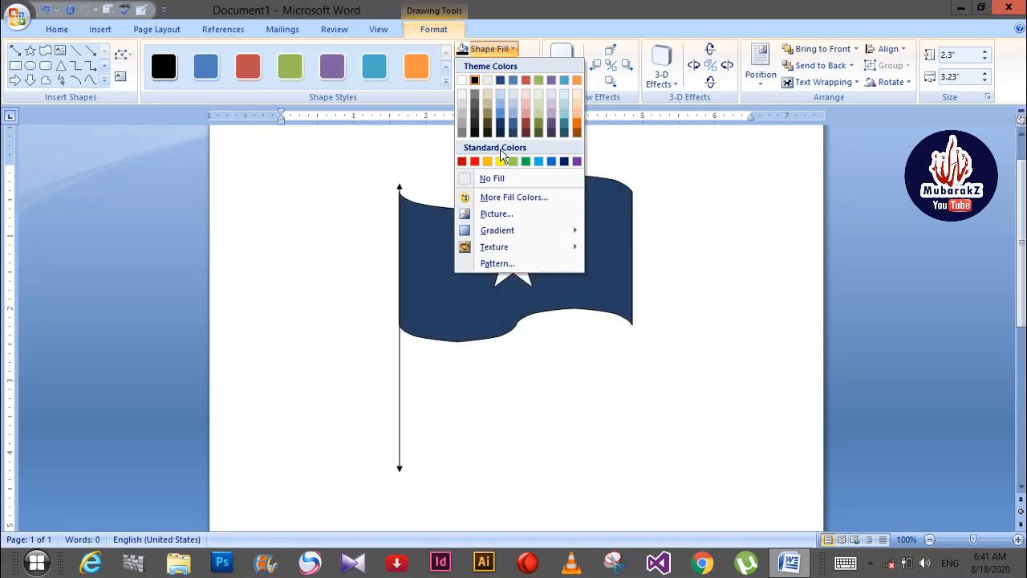
left_click(462, 161)
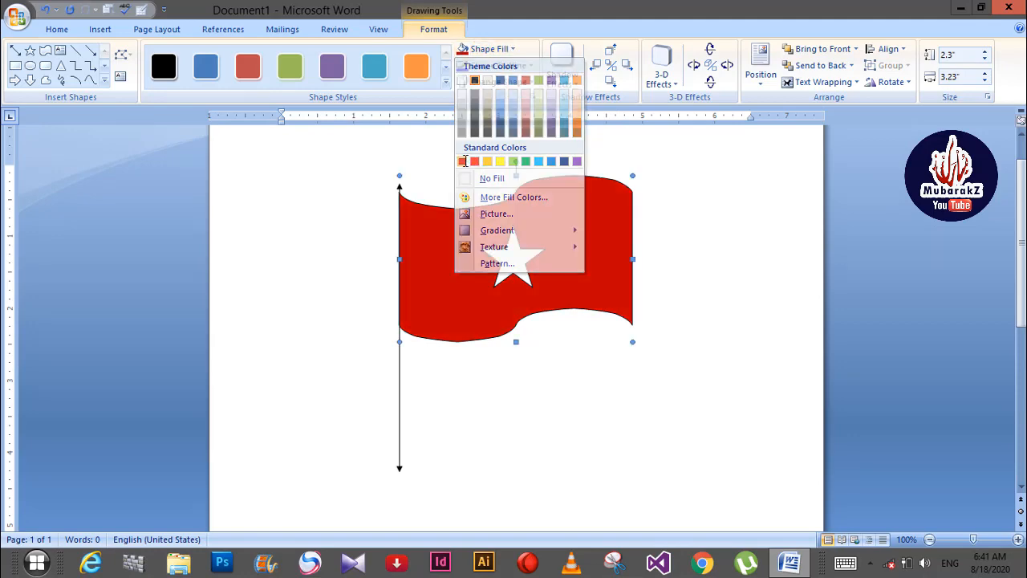
left_click(570, 357)
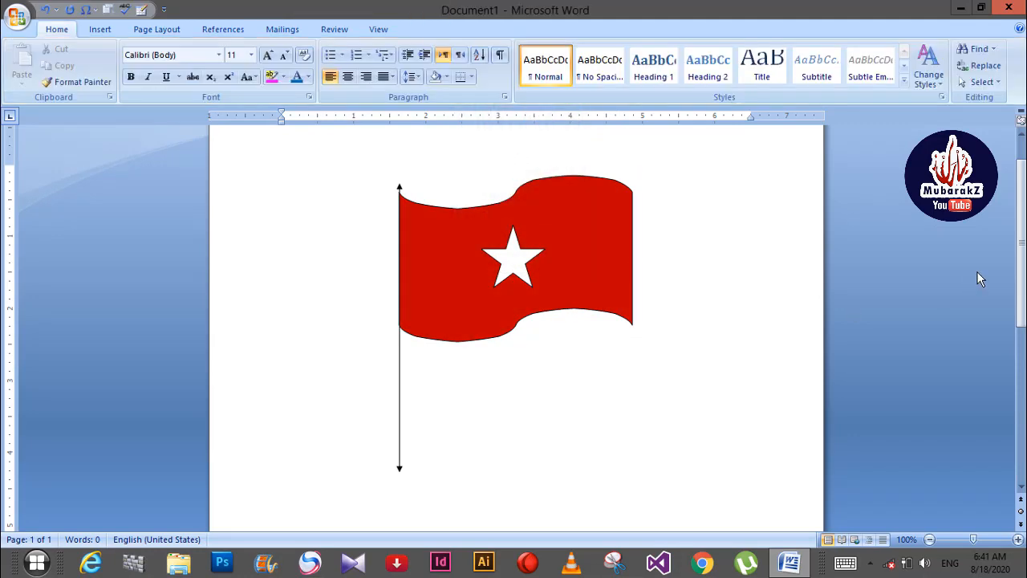
Step: Move the red flag shape straight down along the pole until its body lies below the star
left_click(604, 255)
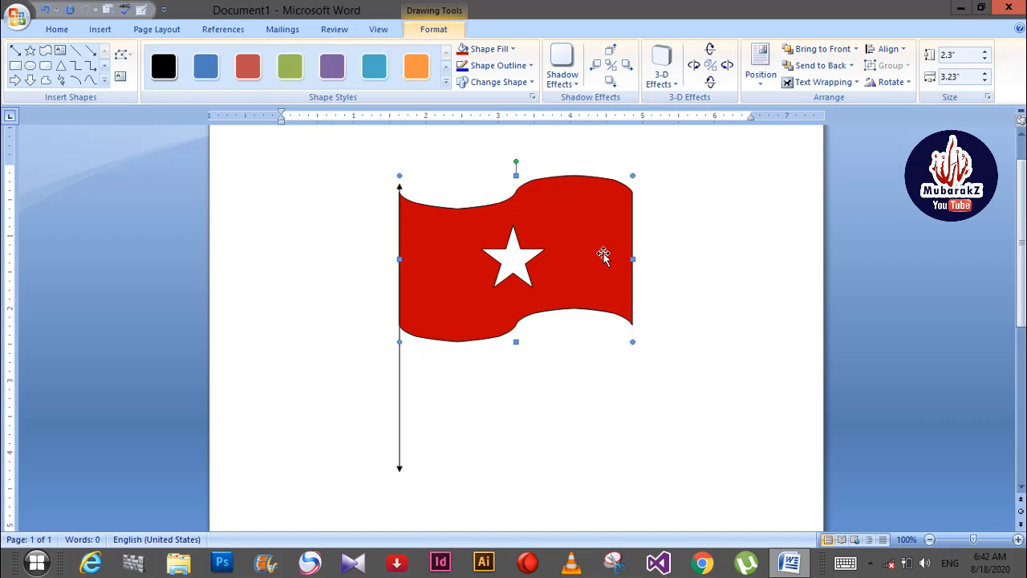
key("Down")
key("Down")
key("Down")
key("Down")
key("Down")
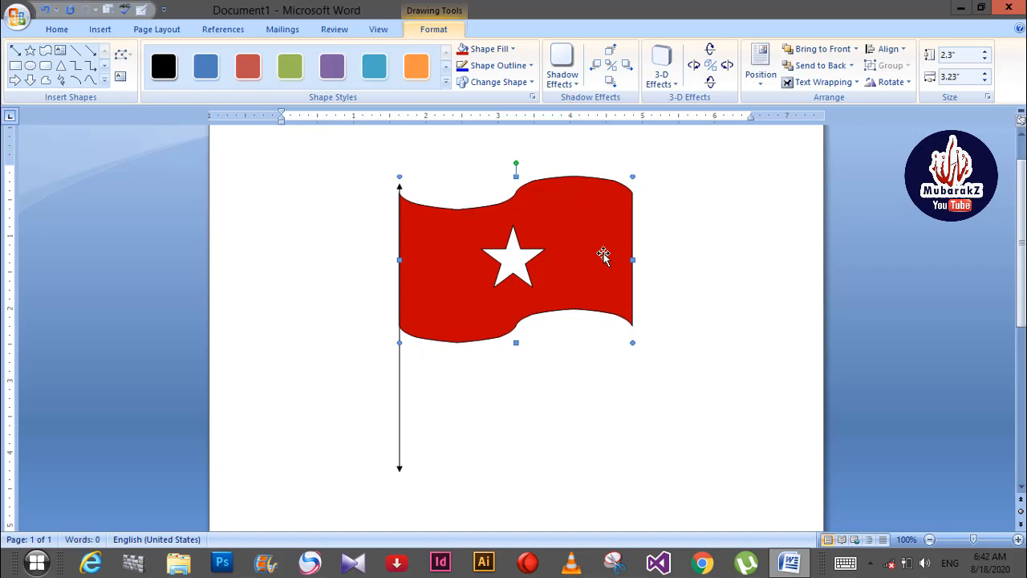
key("Down")
key("Down")
key("Down")
key("Down")
key("Down")
key("Down")
key("Down")
key("Down")
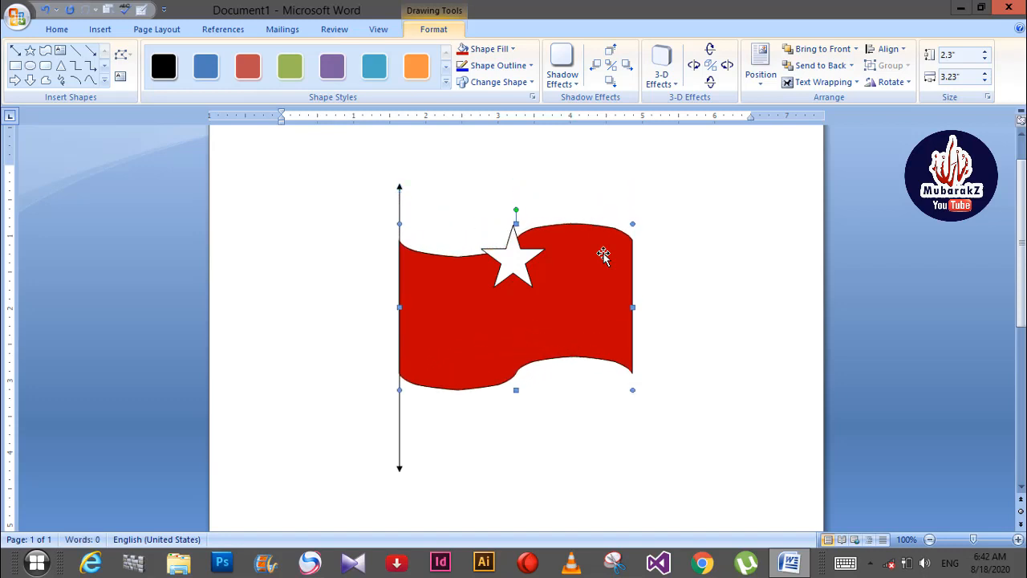
key("Down")
key("Down")
key("Down")
key("Down")
key("Down")
key("Down")
key("Down")
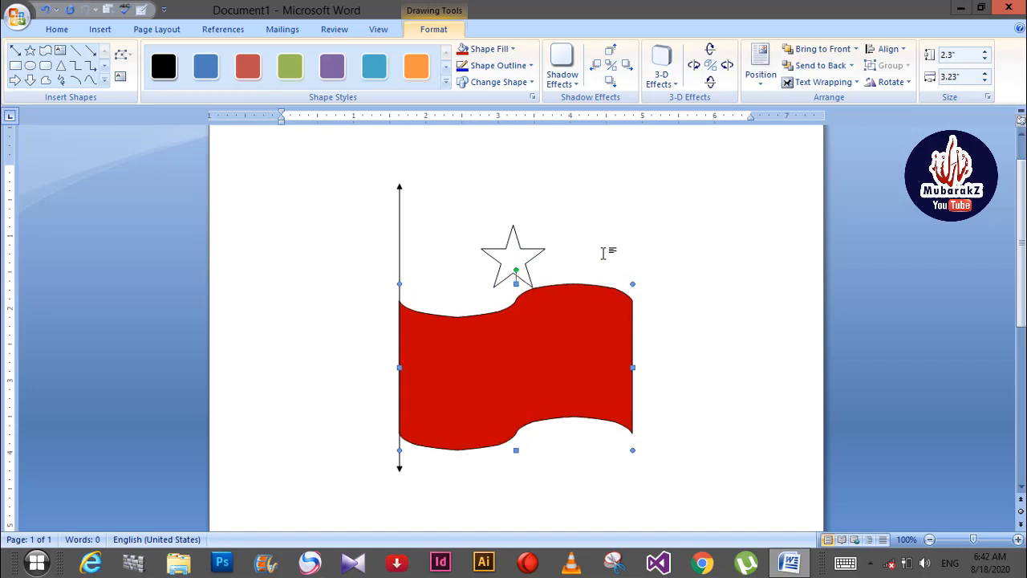
Step: Move the flag shape back up behind the star so its upper edge meets the top of the pole
key("Up")
key("Up")
key("Up")
key("Up")
key("Up")
key("Up")
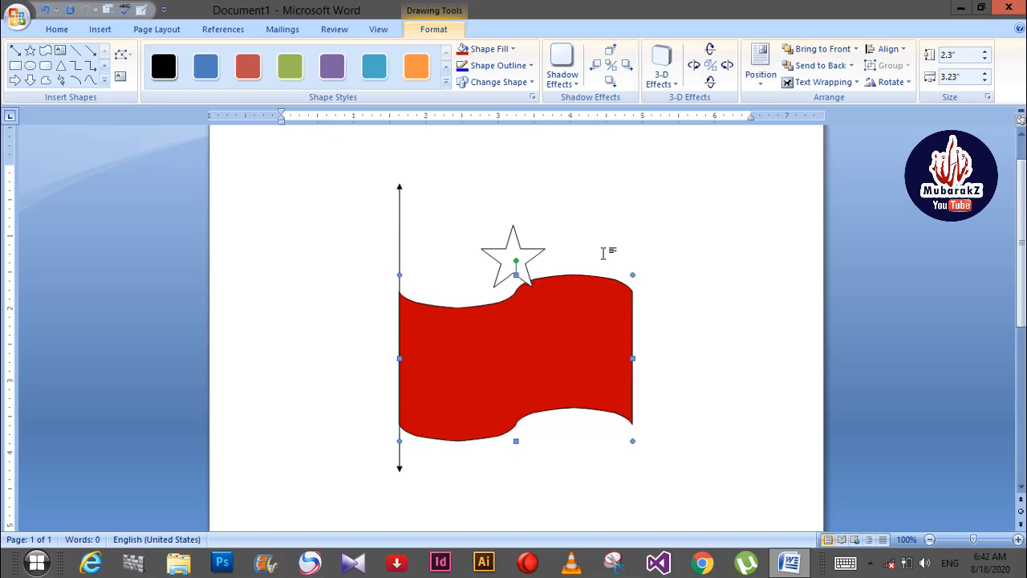
key("Up")
key("Up")
key("Up")
key("Up")
key("Up")
key("Up")
key("Up")
key("Up")
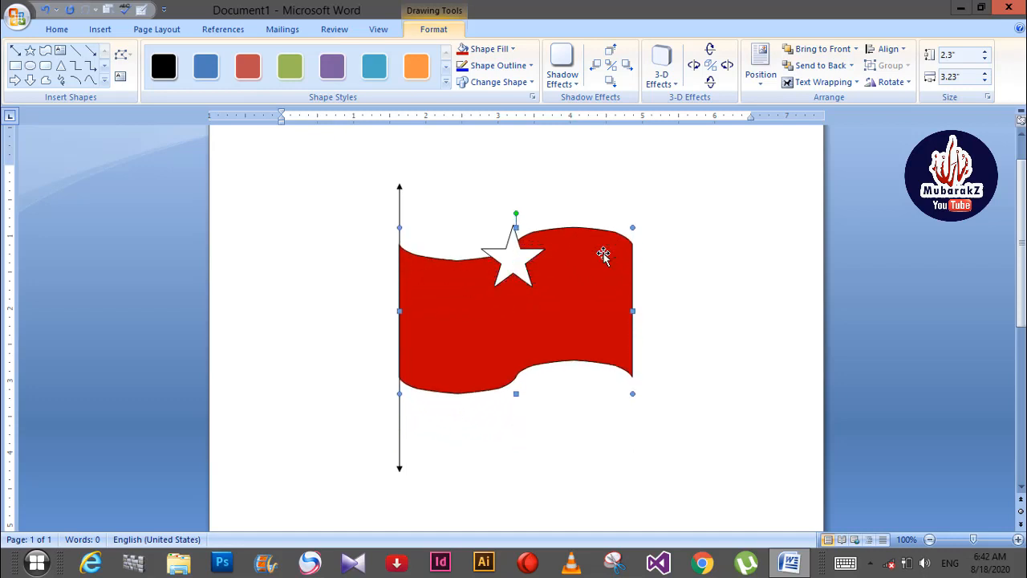
key("Up")
key("Up")
key("Up")
key("Up")
key("Up")
key("Up")
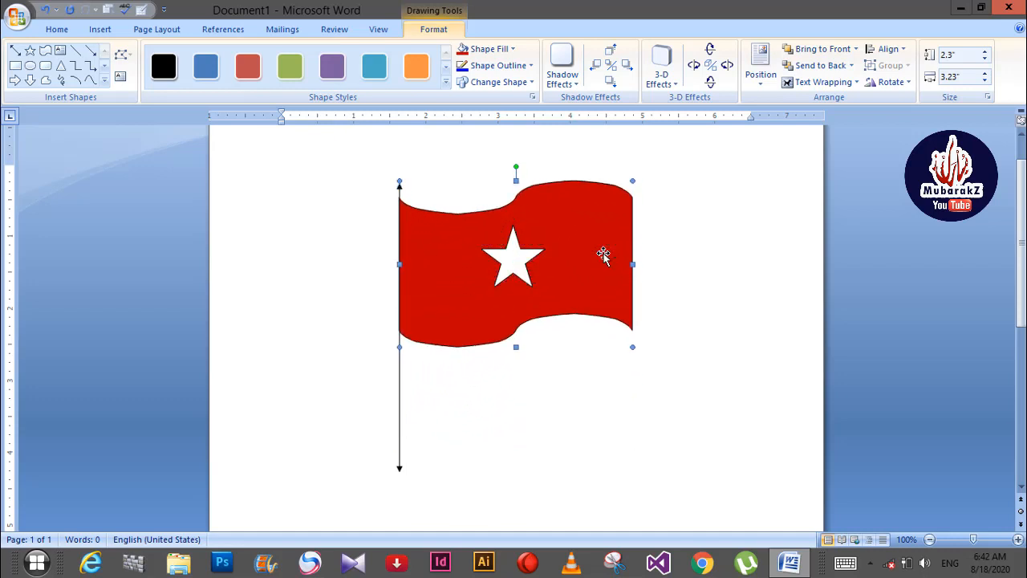
key("Up")
key("Up")
key("Up")
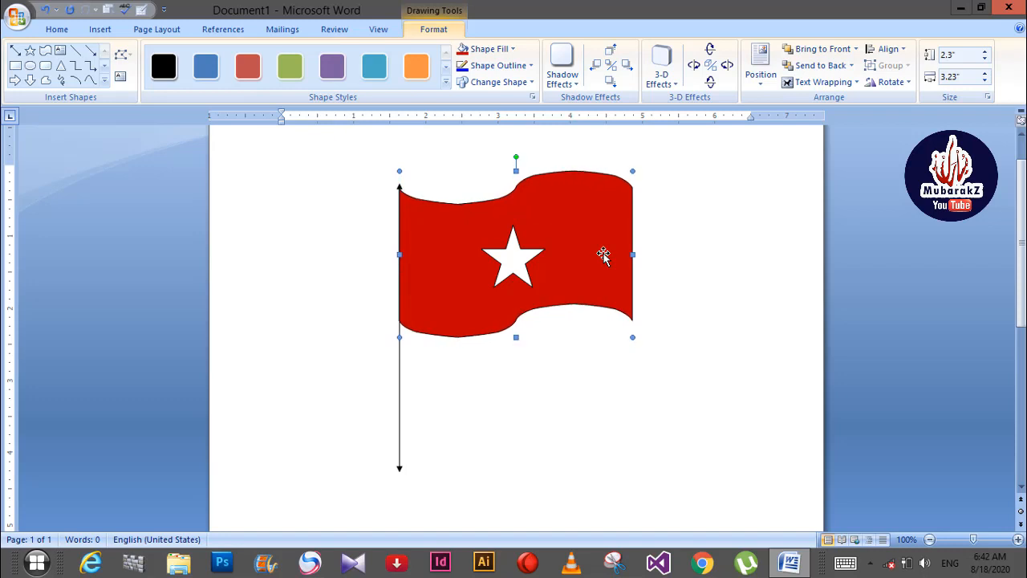
key("Down")
key("Down")
key("Down")
key("Down")
key("Down")
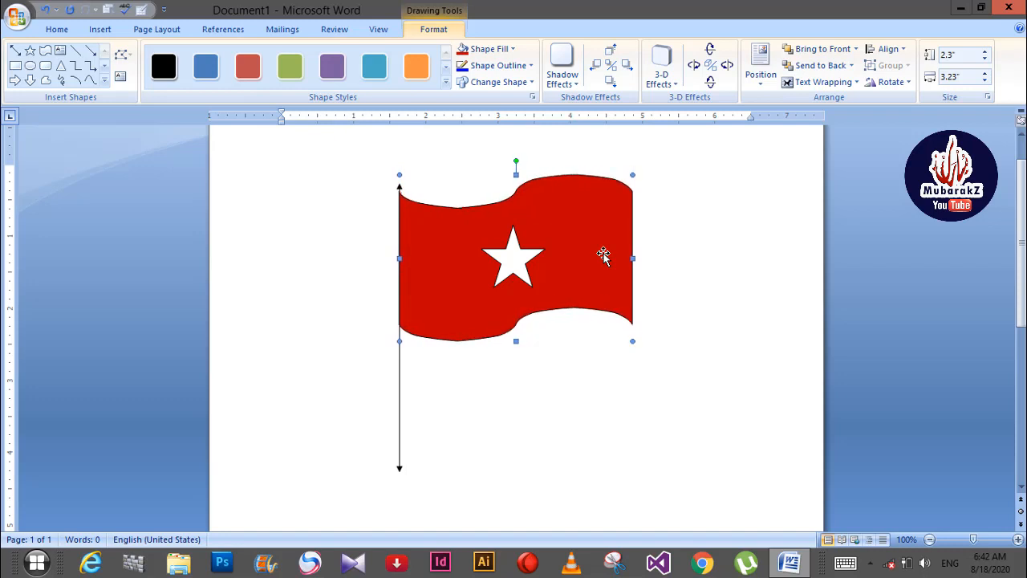
left_click(725, 296)
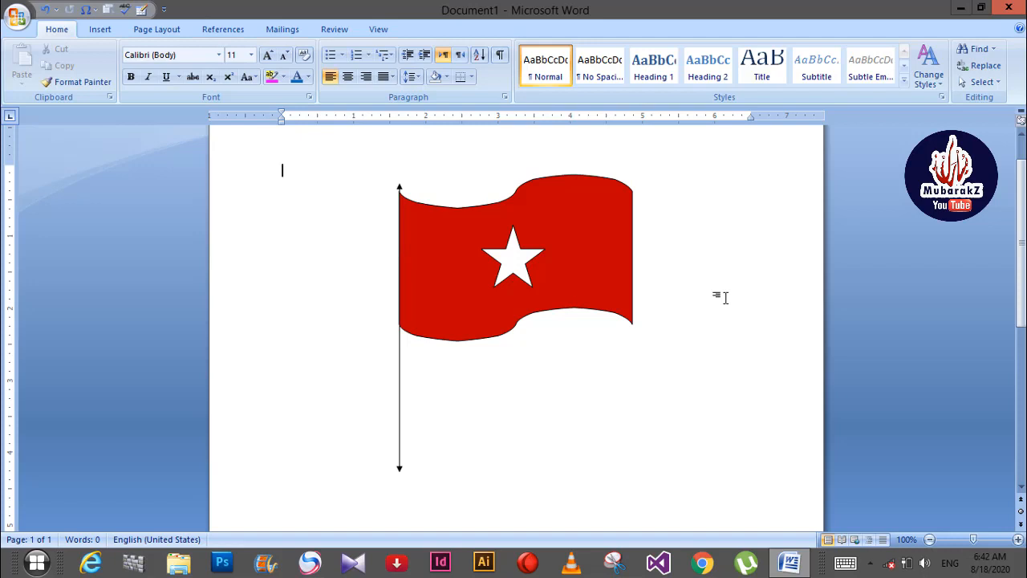
Step: Group the flag shape, the star and the pole line into a single object
left_click(606, 232)
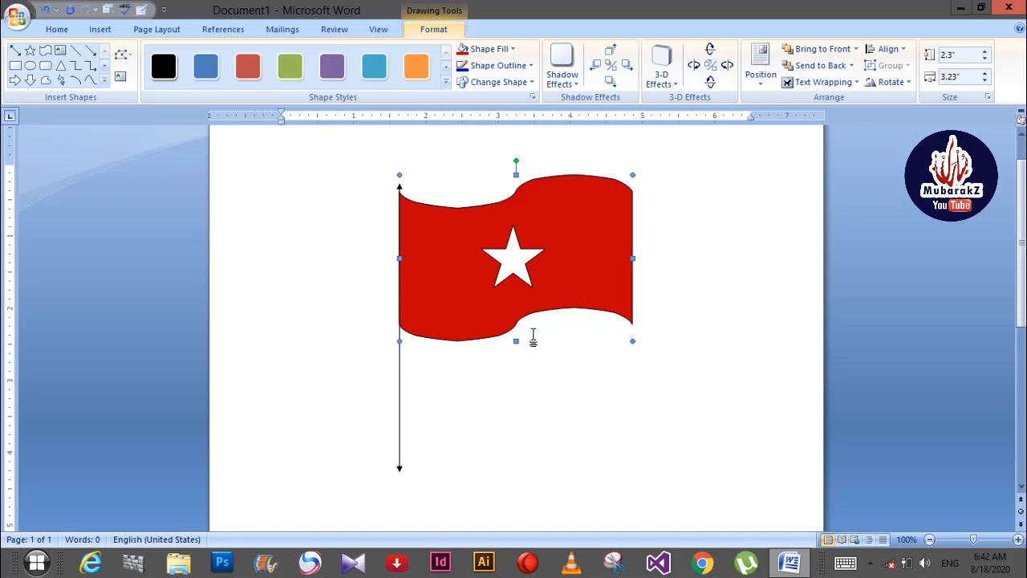
left_click(511, 259, "shift")
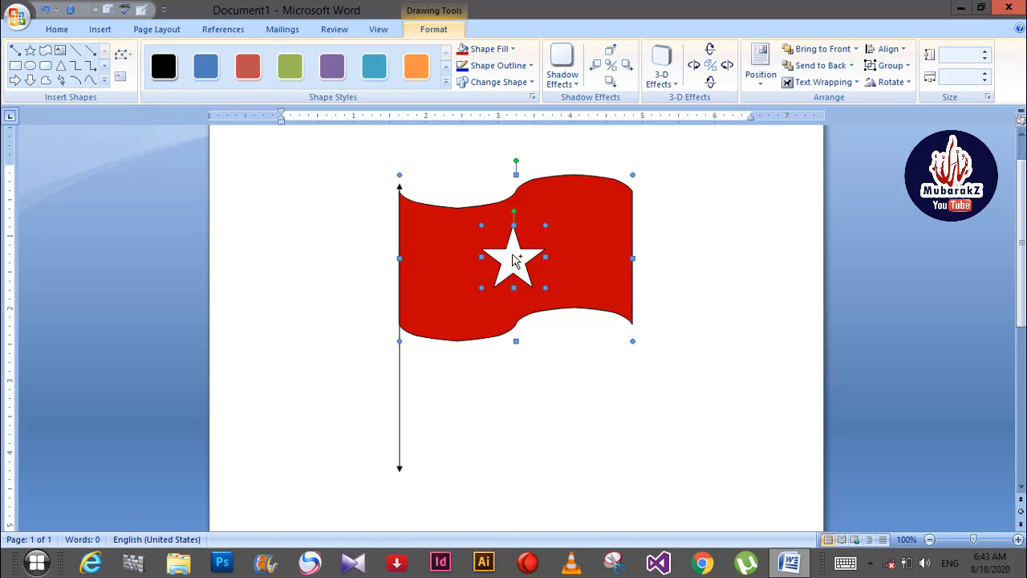
left_click(401, 374, "shift")
right_click(459, 319)
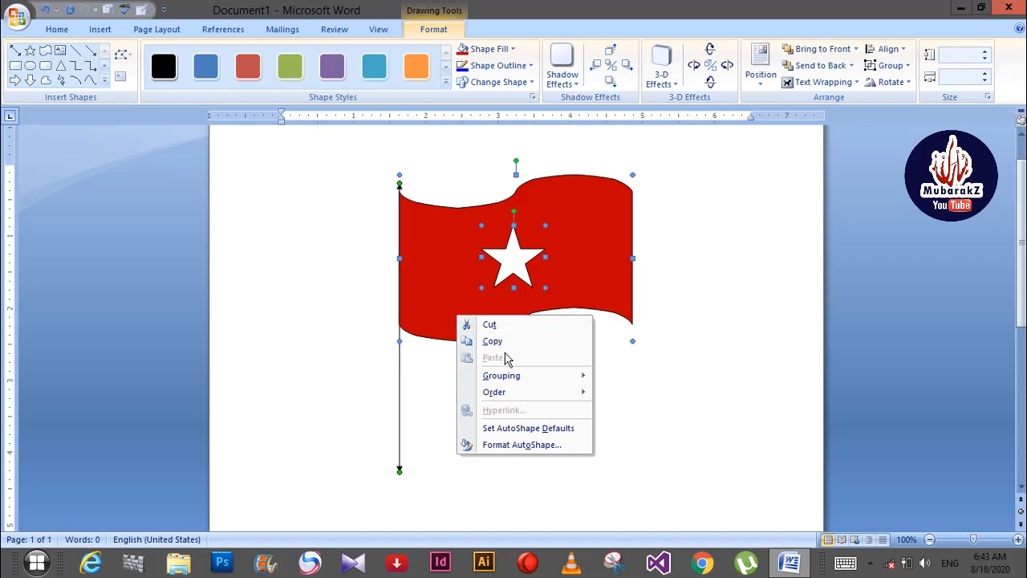
mouse_move(520, 380)
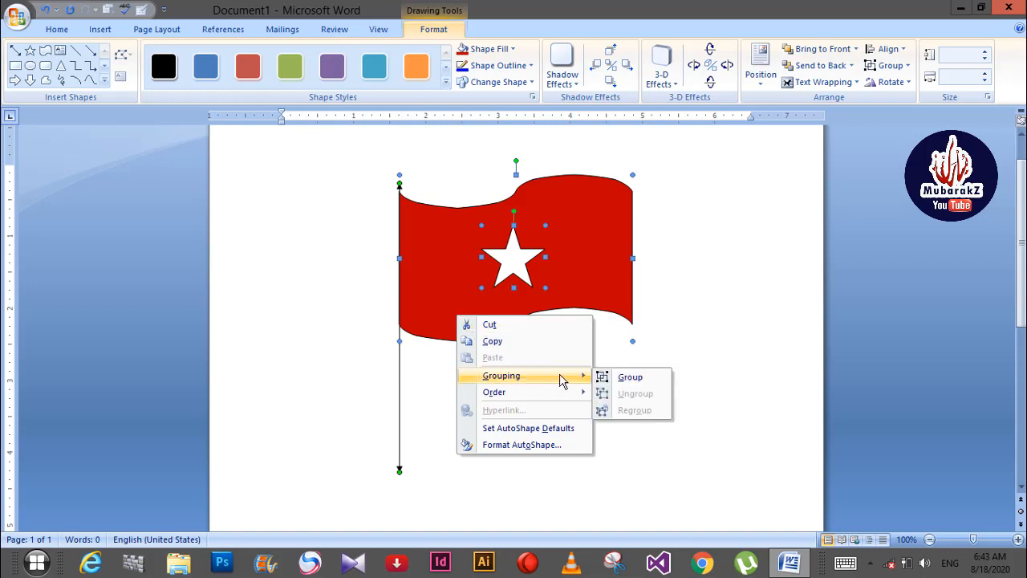
left_click(622, 381)
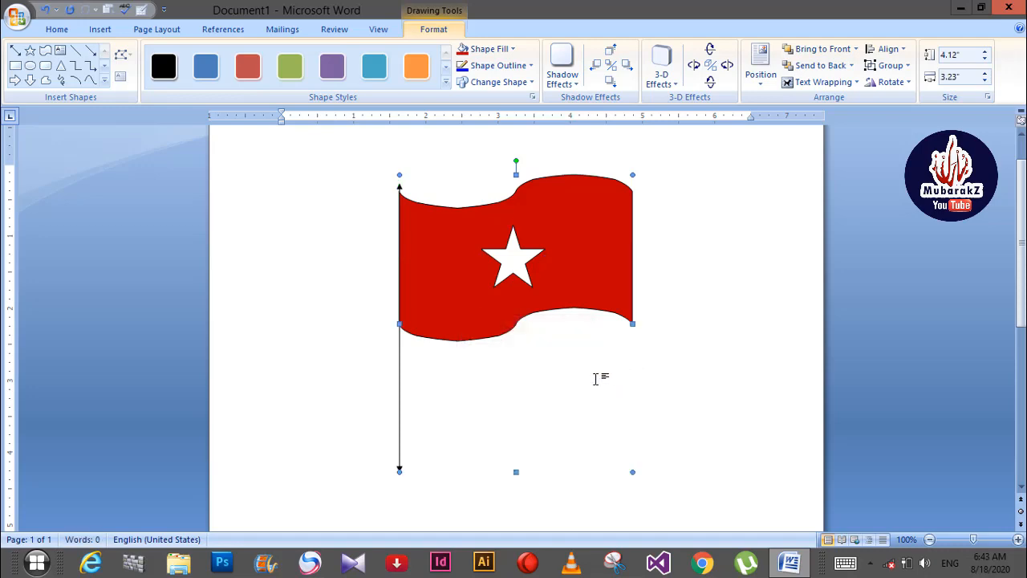
left_click(595, 379)
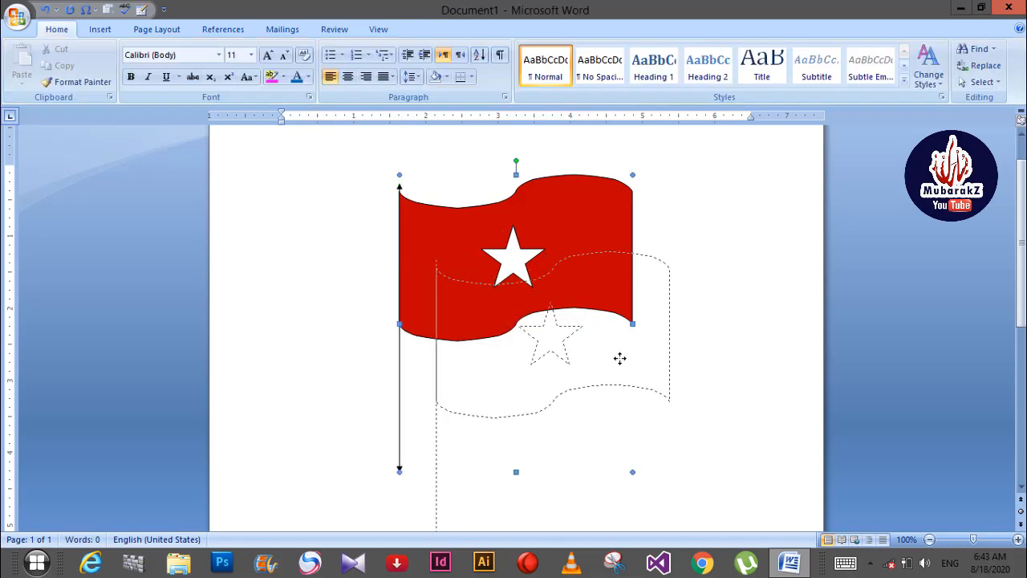